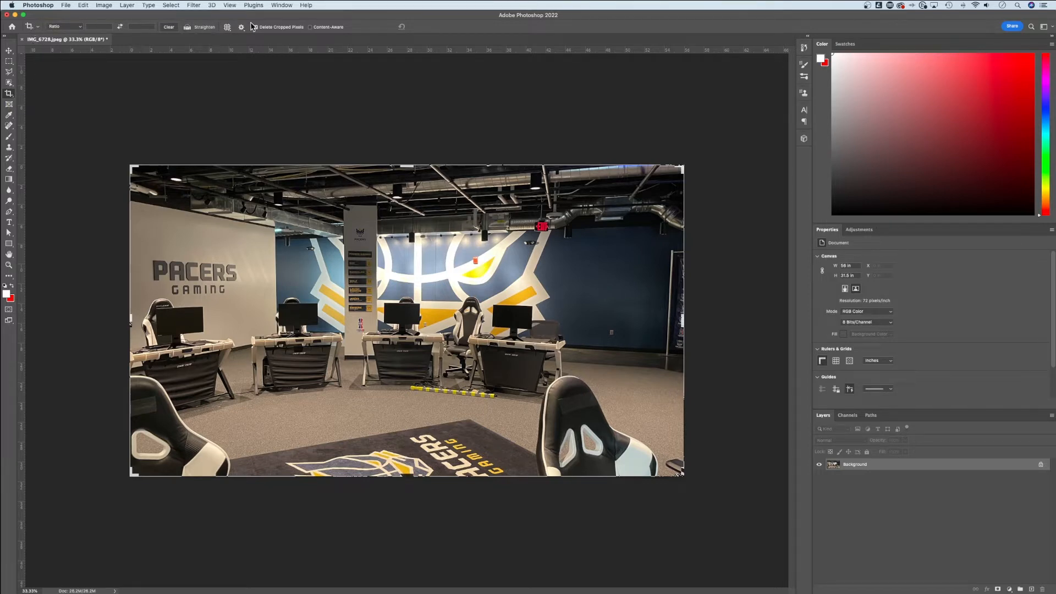
Constrain the crop to the 1 : 1 (Square) ratio and shrink the crop frame to about 29.9 in per side.
left_click(81, 28)
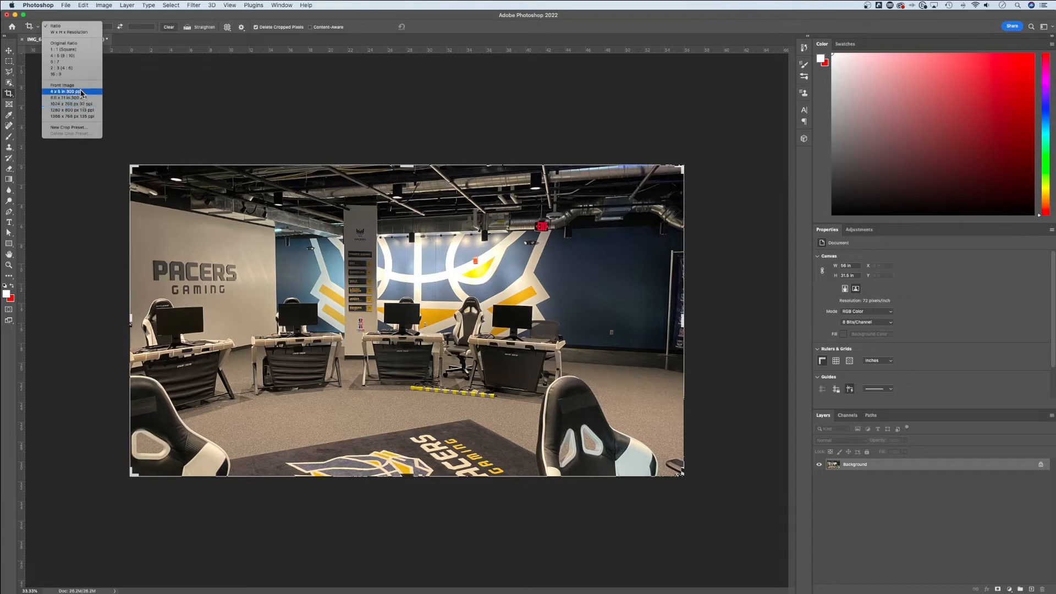
left_click(82, 53)
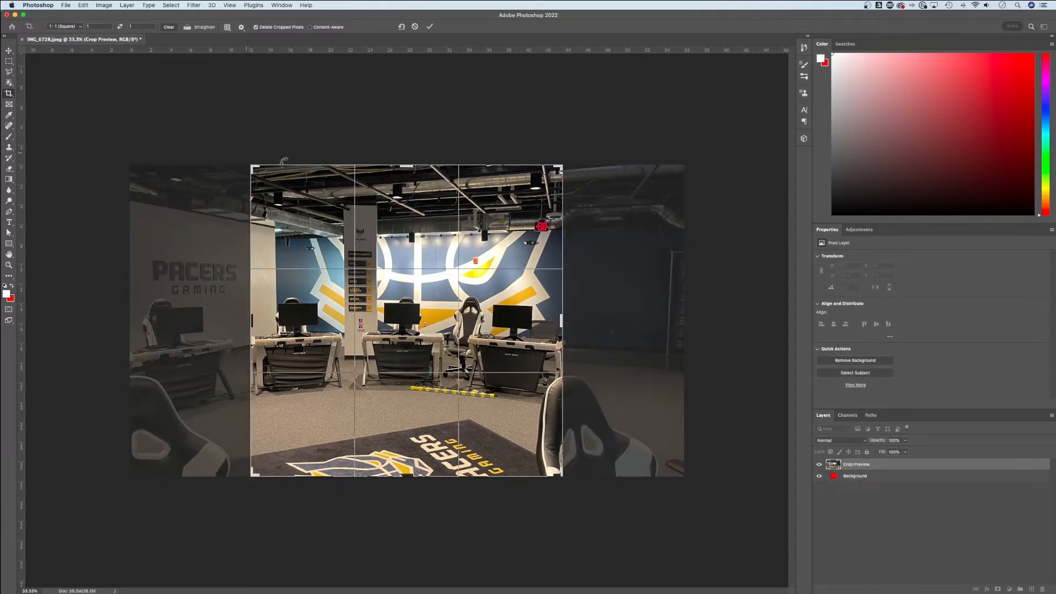
mouse_move(565, 164)
left_mouse_down()
mouse_move(471, 251)
mouse_move(556, 175)
left_mouse_up()
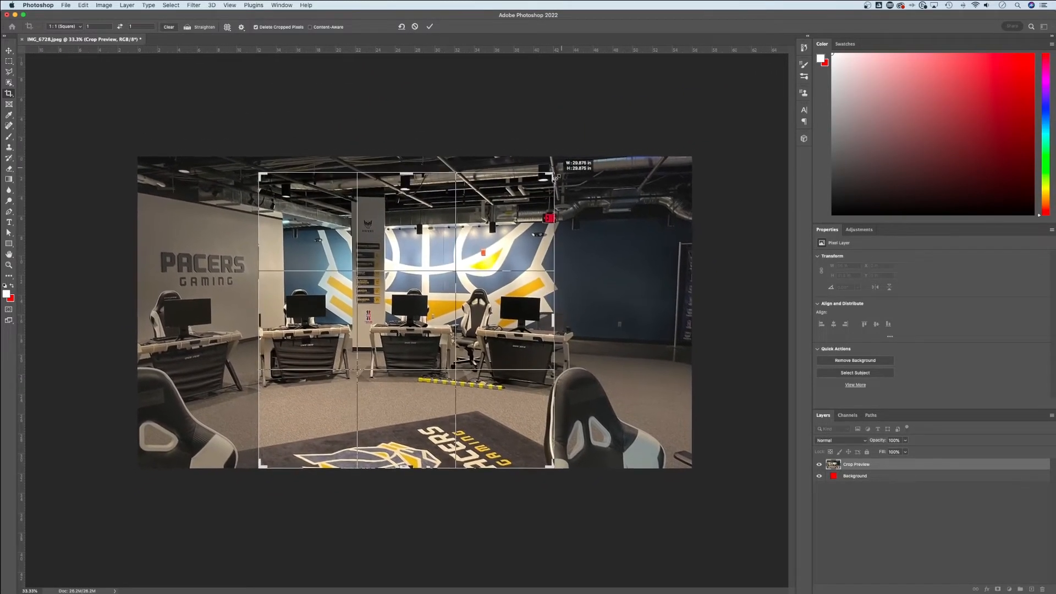
Return the crop to an unconstrained ratio and widen the frame to span from the sign wall to the front chair.
left_click(65, 27)
left_click(78, 6)
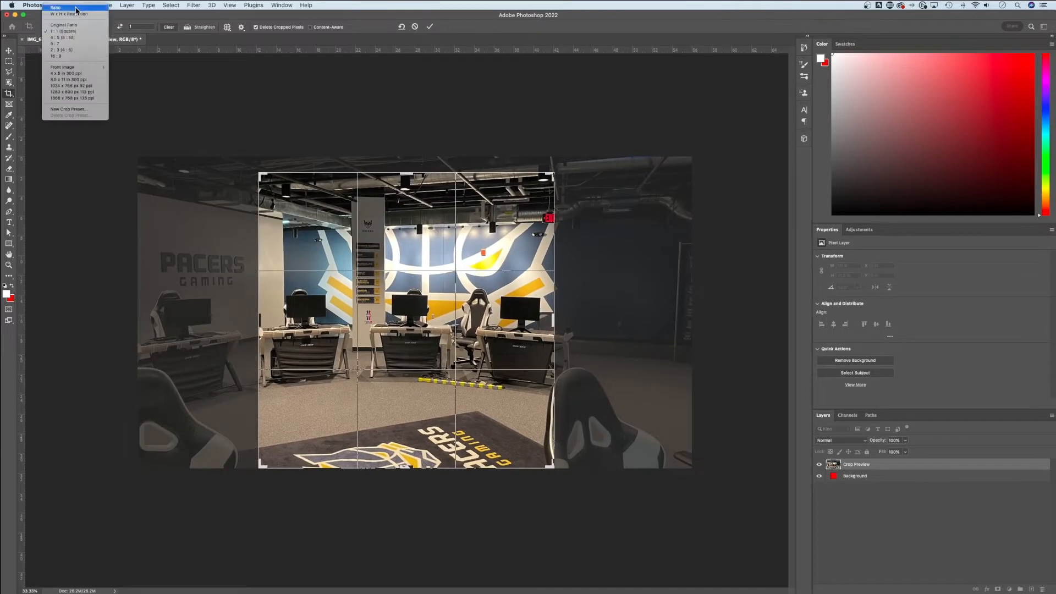
left_click(167, 28)
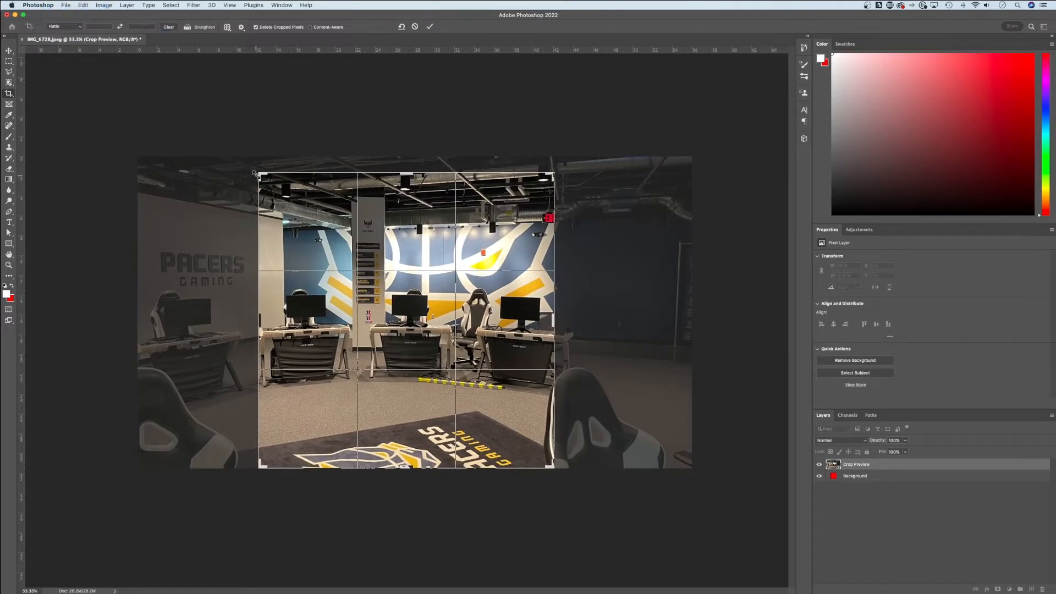
left_click_drag(259, 174, 199, 166)
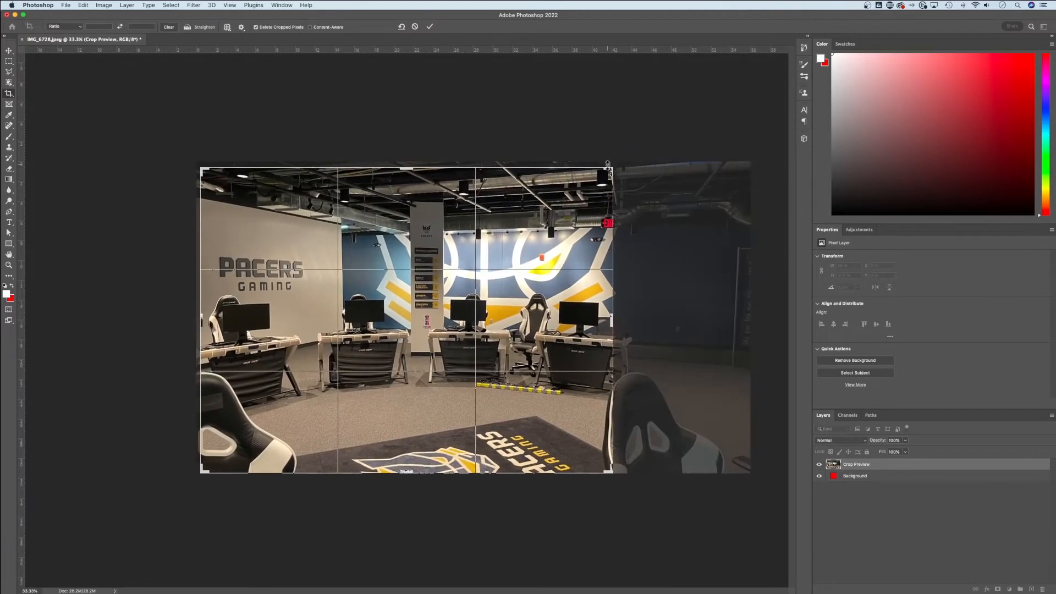
left_click_drag(608, 164, 631, 172)
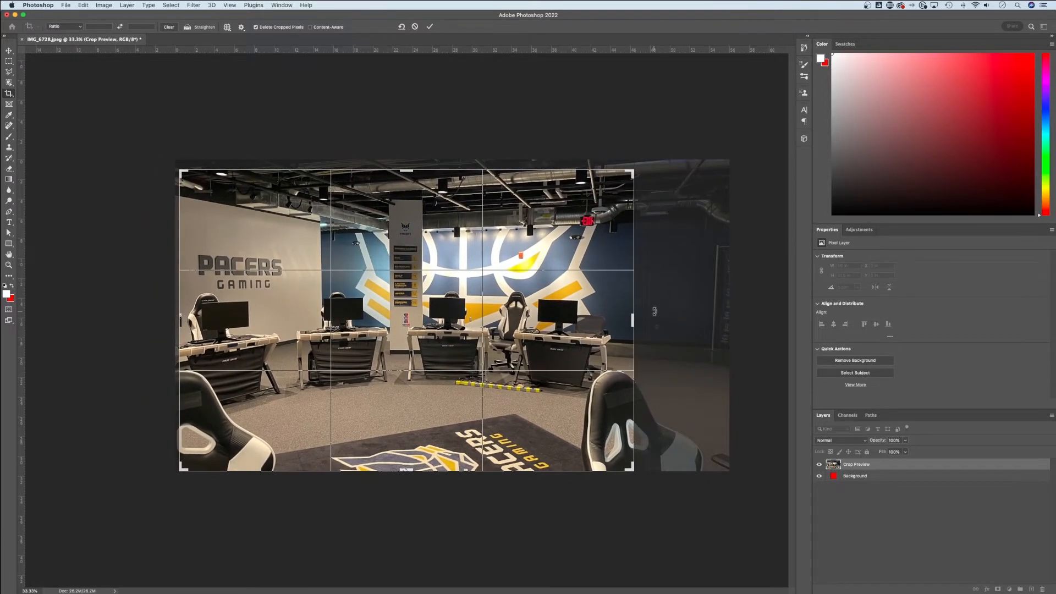
Straighten the photo along the vertical edge of the gray column.
left_click(188, 28)
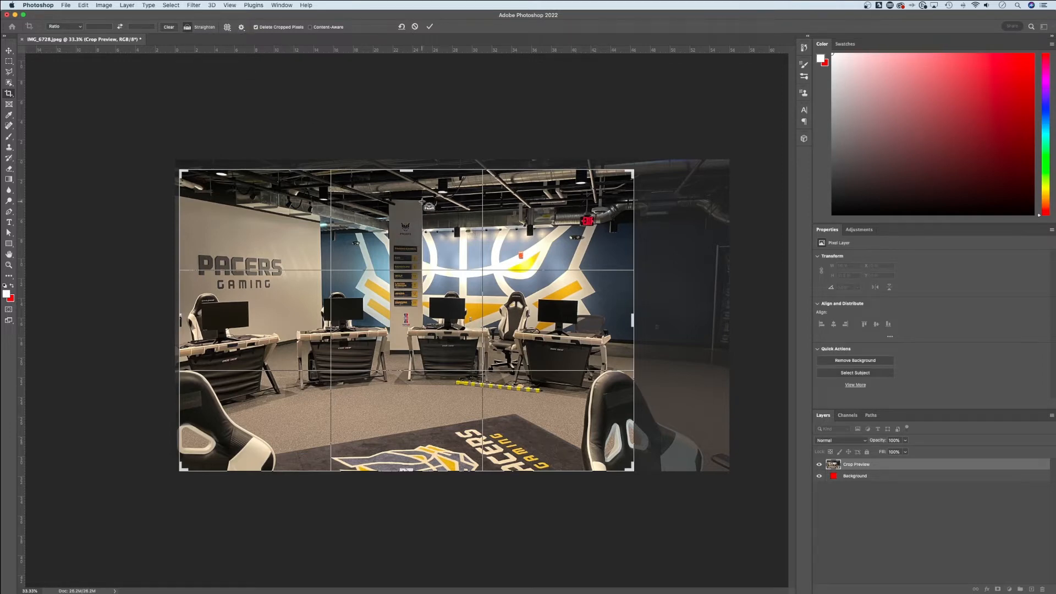
left_click_drag(422, 201, 422, 353)
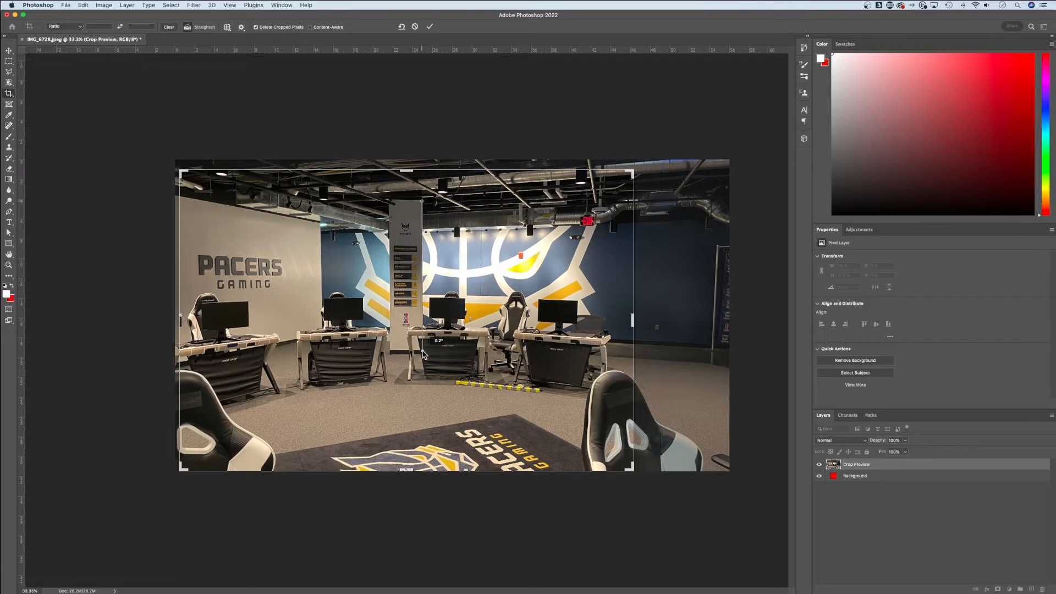
left_click_drag(422, 354, 424, 354)
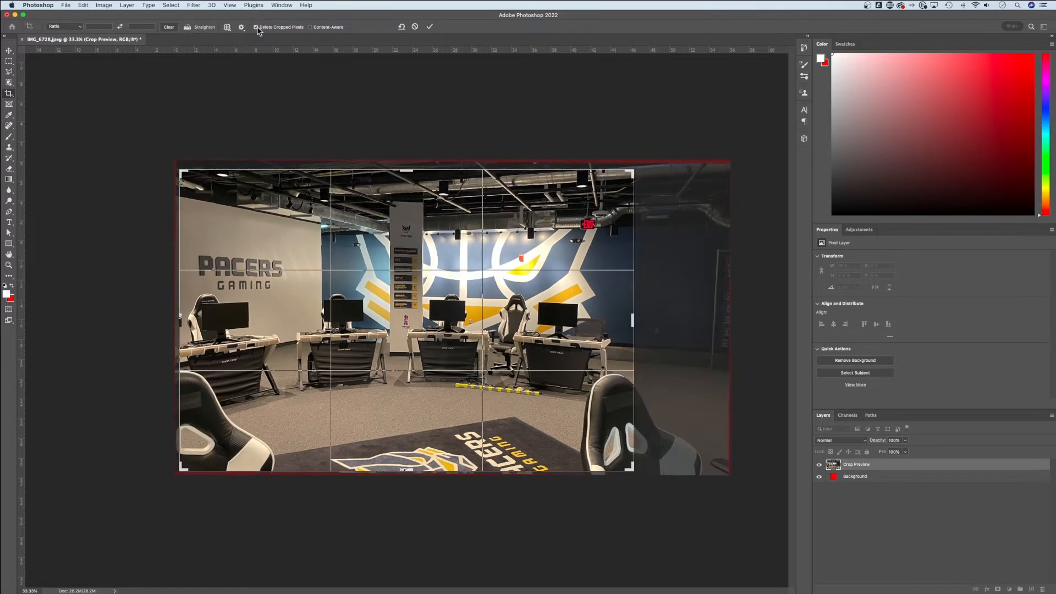
left_click(227, 27)
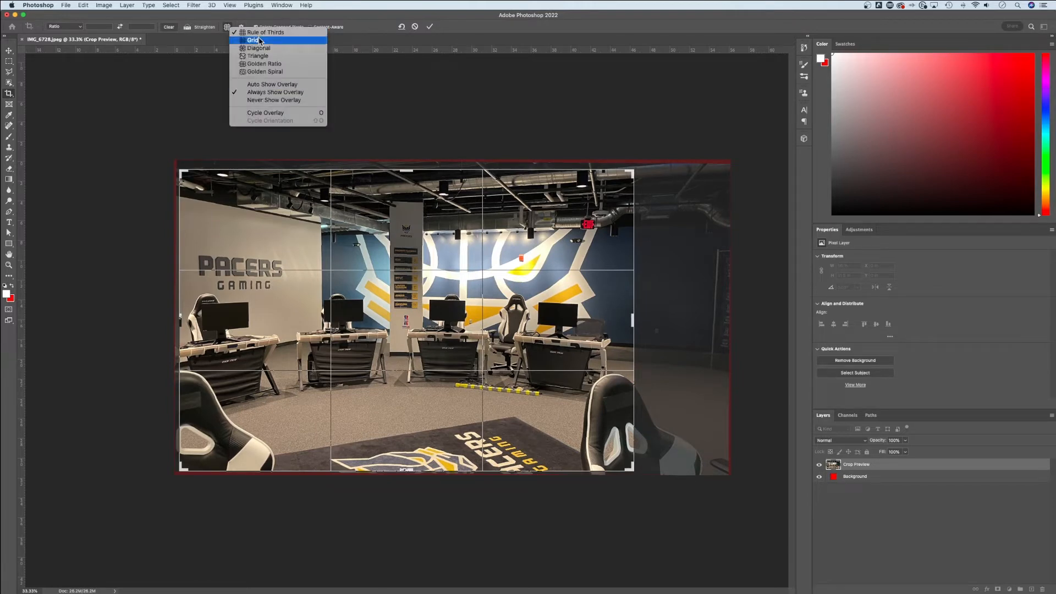
left_click(298, 93)
left_click(242, 27)
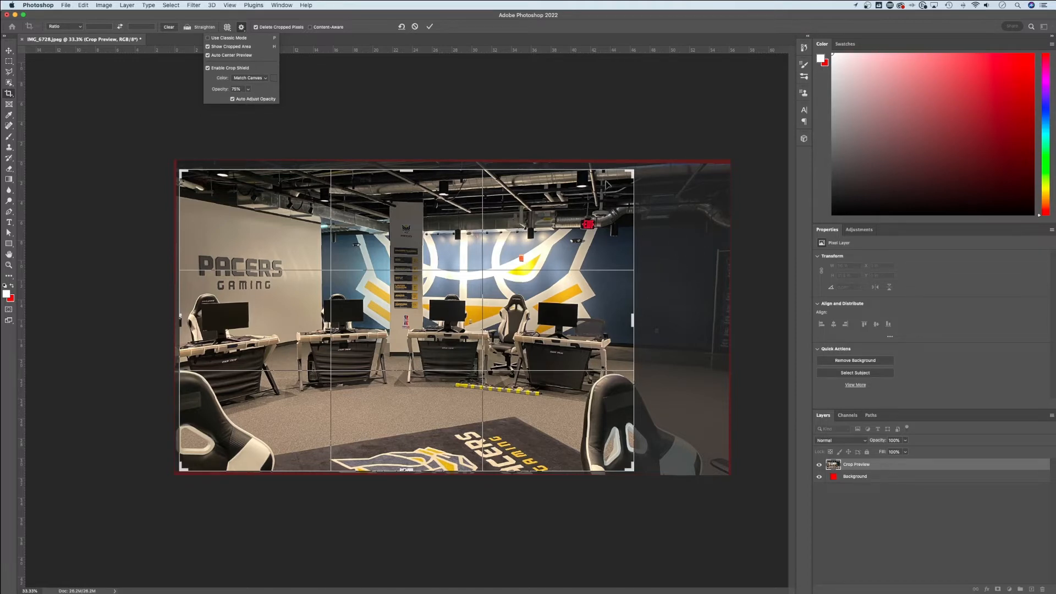
left_click(279, 19)
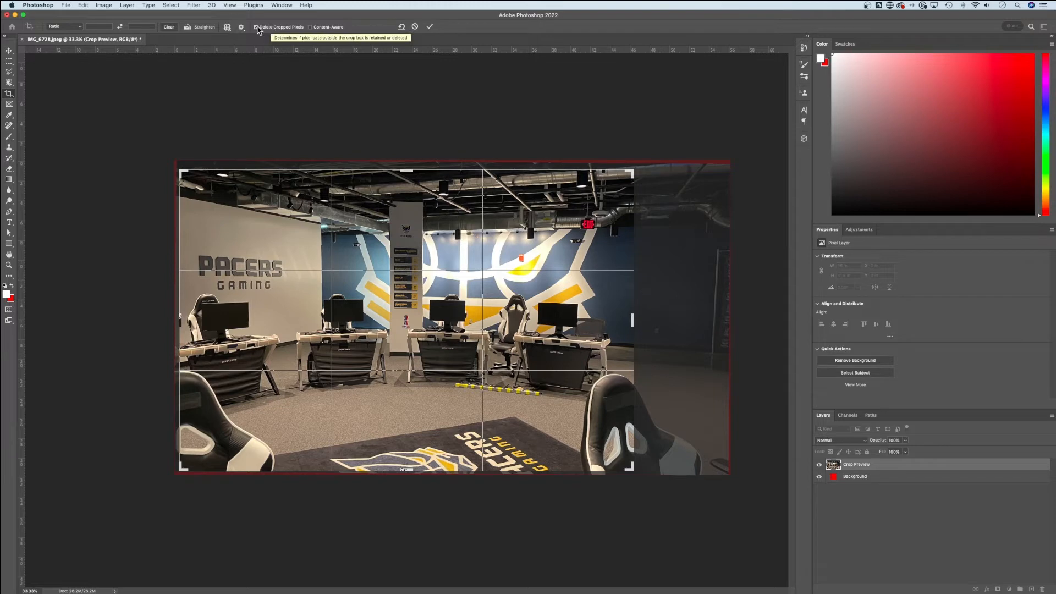
Disable Delete Cropped Pixels and apply the crop.
left_click(256, 28)
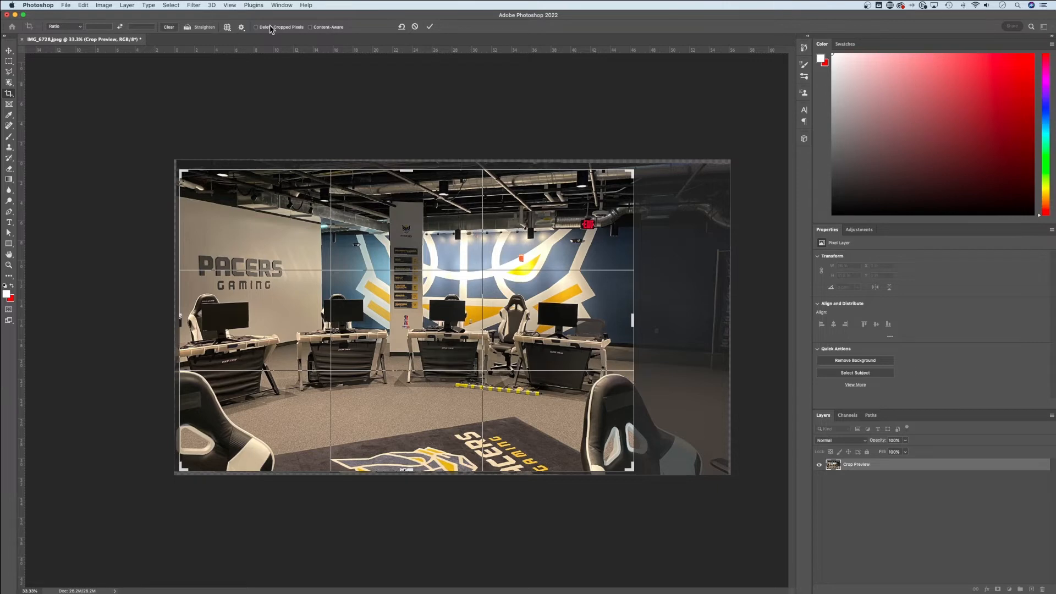
left_click(431, 28)
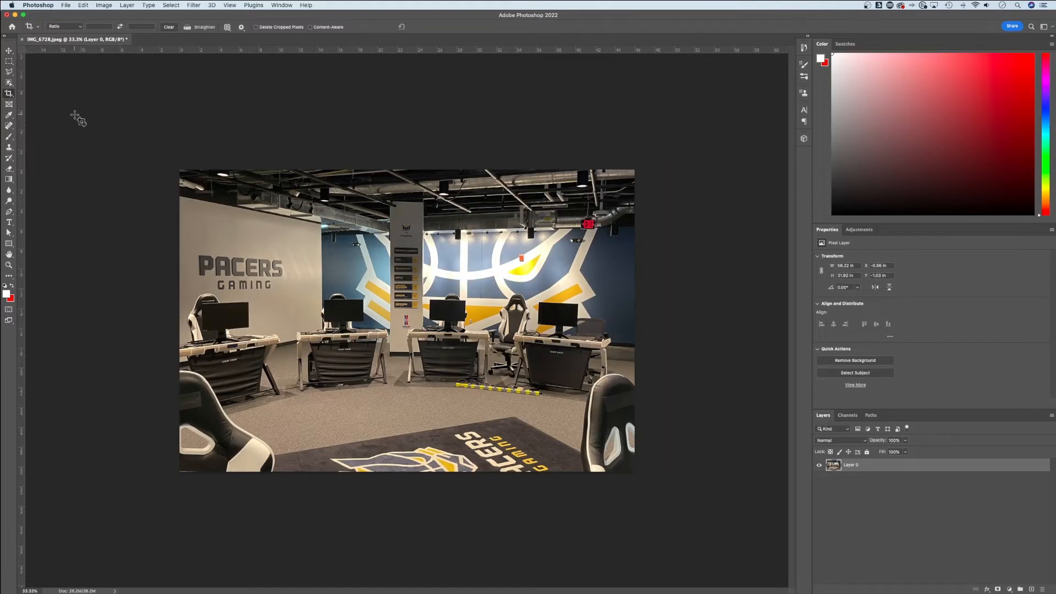
Try shifting the photo layer within the cropped canvas, and undo back to the full photo.
left_click(10, 51)
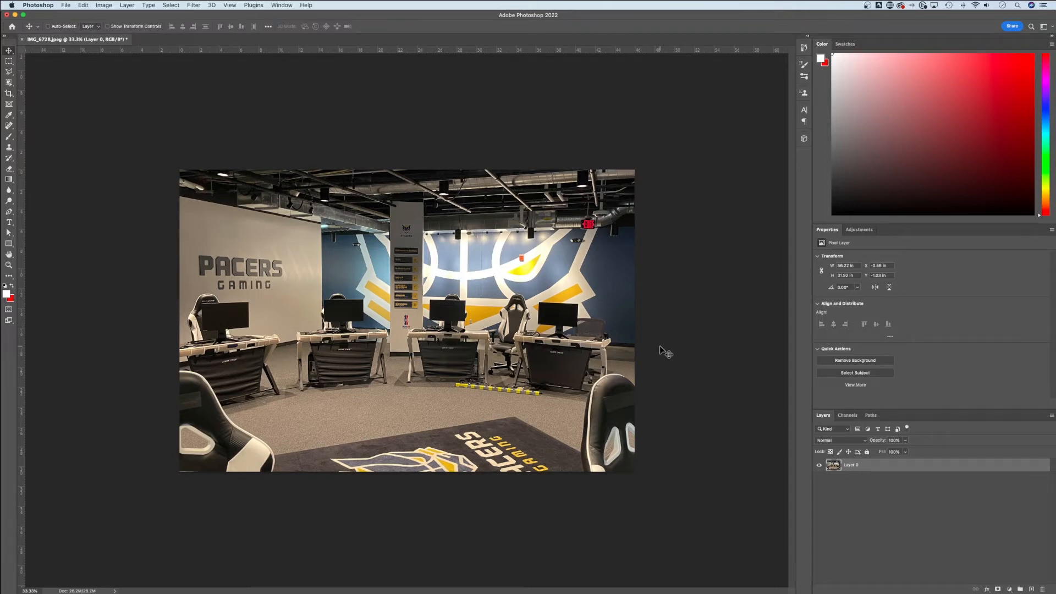
mouse_move(660, 347)
left_mouse_down()
mouse_move(605, 358)
mouse_move(583, 335)
mouse_move(633, 320)
mouse_move(691, 348)
mouse_move(657, 385)
mouse_move(551, 390)
mouse_move(518, 356)
mouse_move(532, 307)
mouse_move(661, 353)
left_mouse_up()
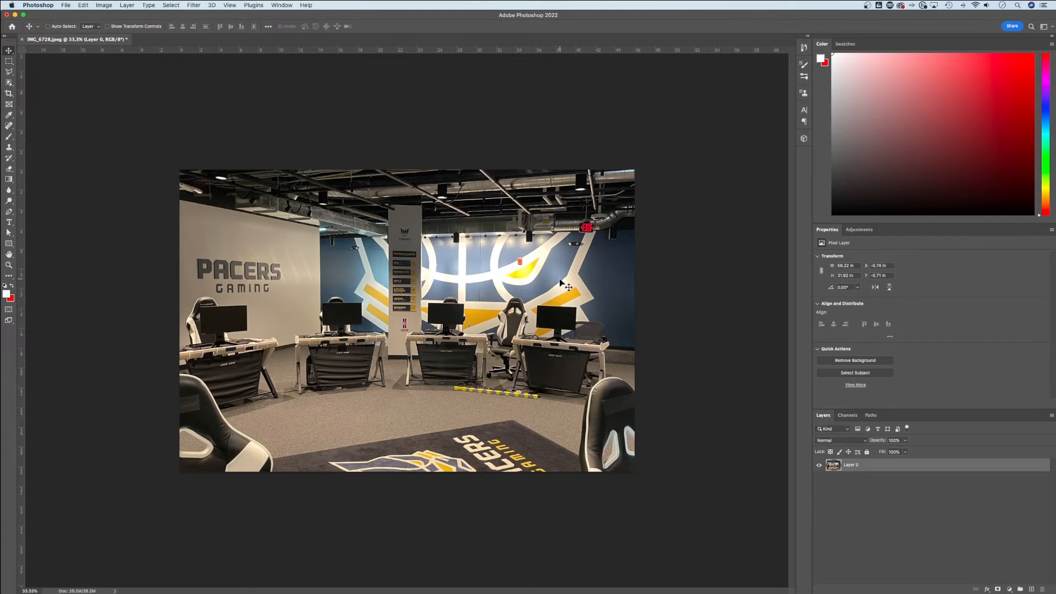
left_click_drag(541, 283, 545, 282)
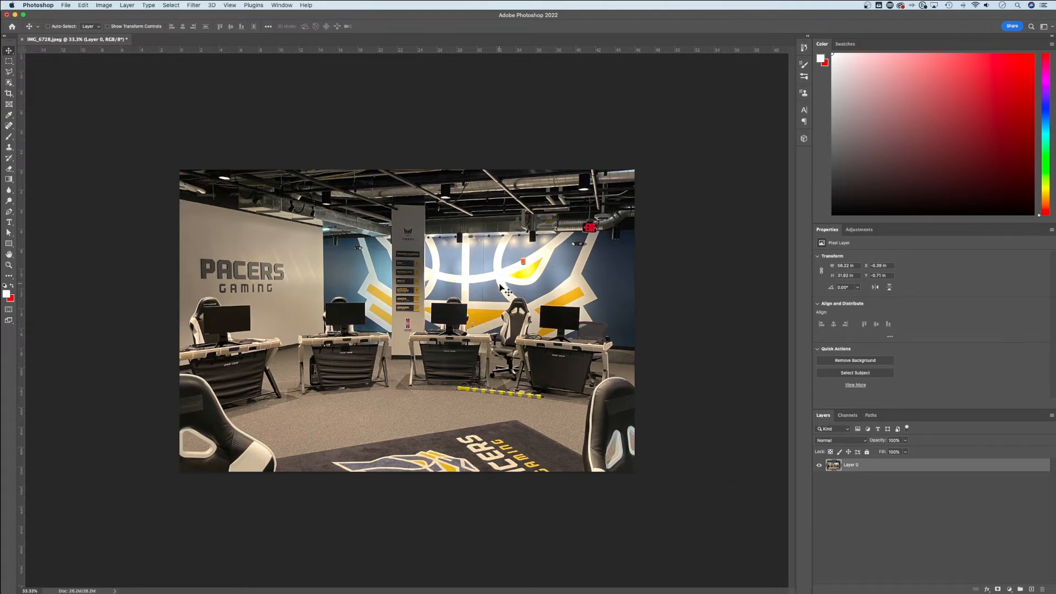
key("super+z")
key("super+z")
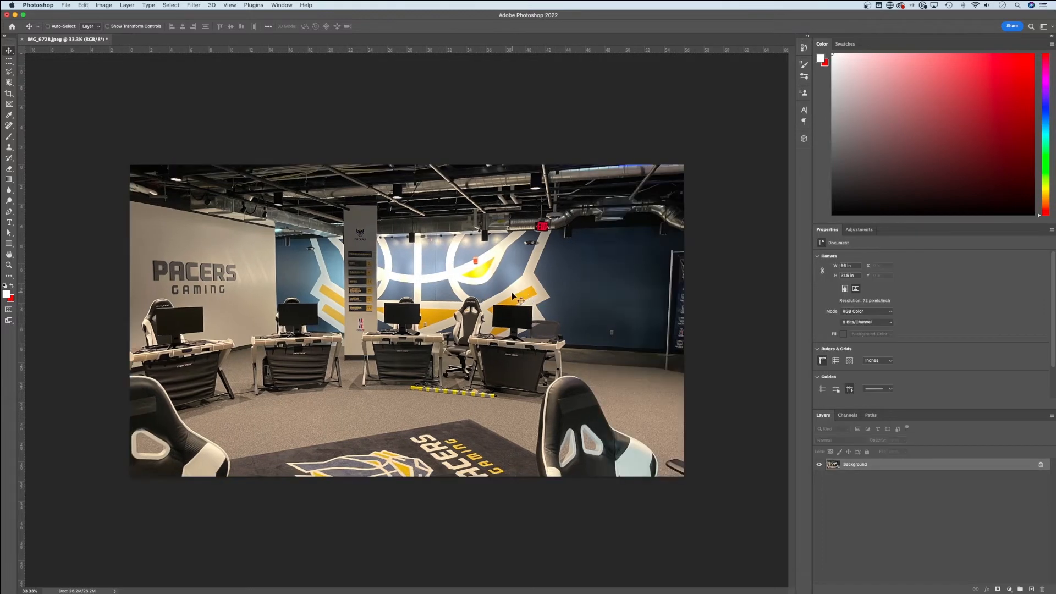
Crop the photo tightly around the Pacers Gaming wall sign with Delete Cropped Pixels enabled.
left_click(9, 93)
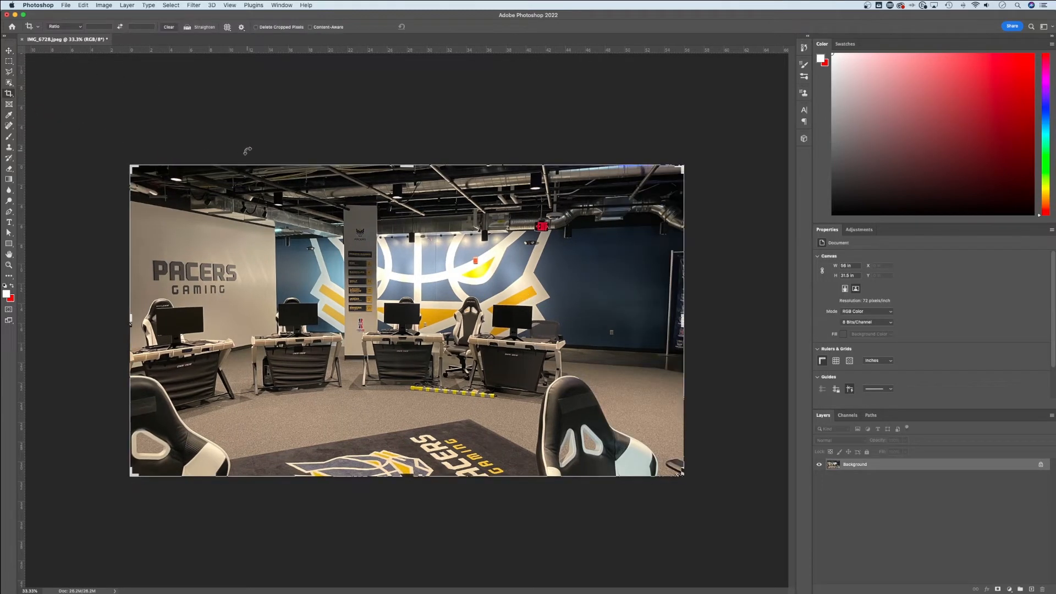
left_click_drag(683, 165, 476, 208)
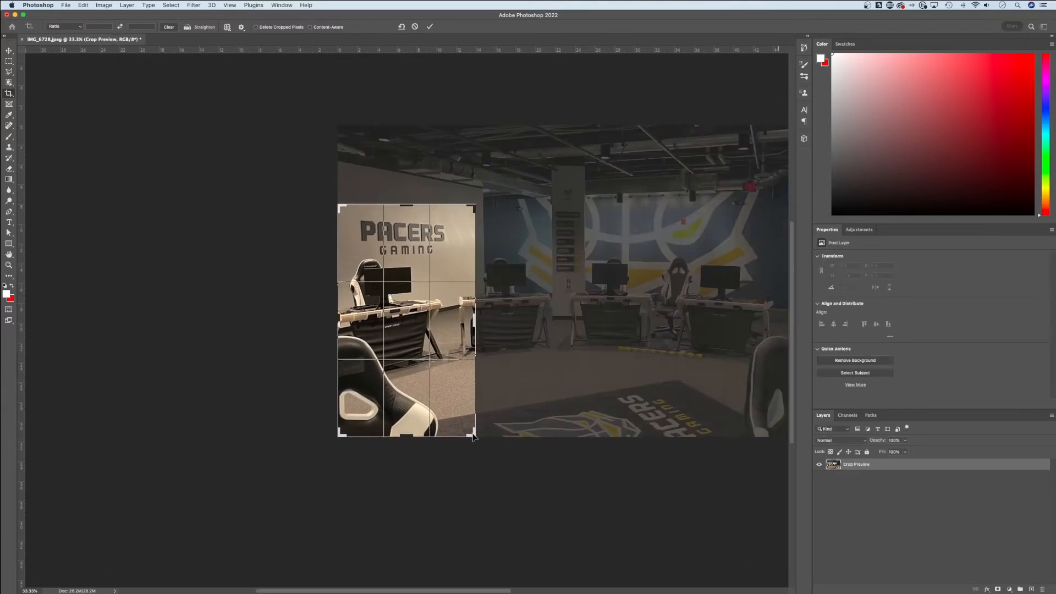
left_click_drag(474, 437, 480, 360)
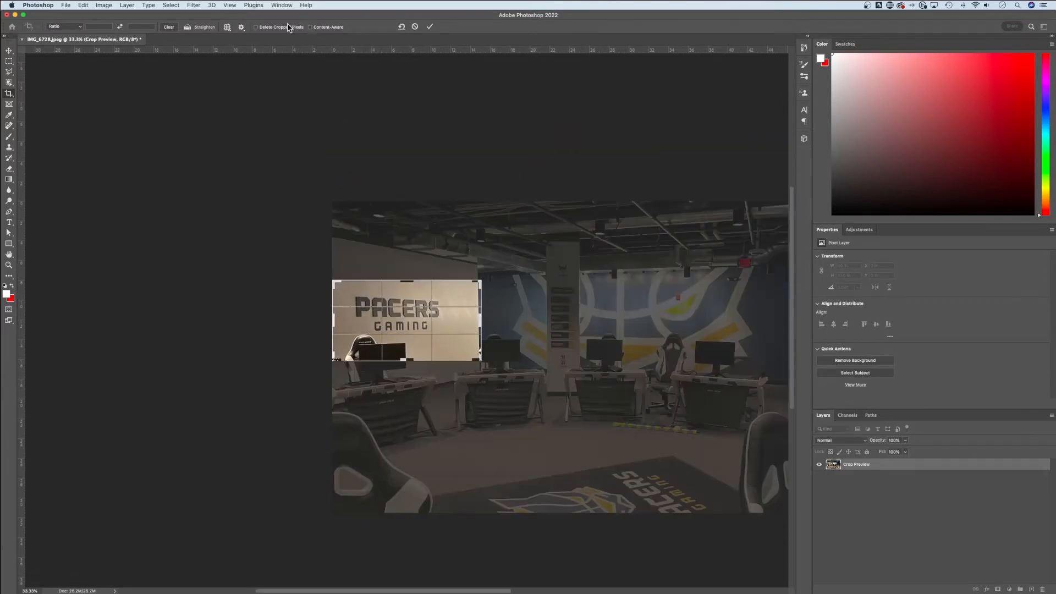
left_click(262, 28)
left_click(429, 27)
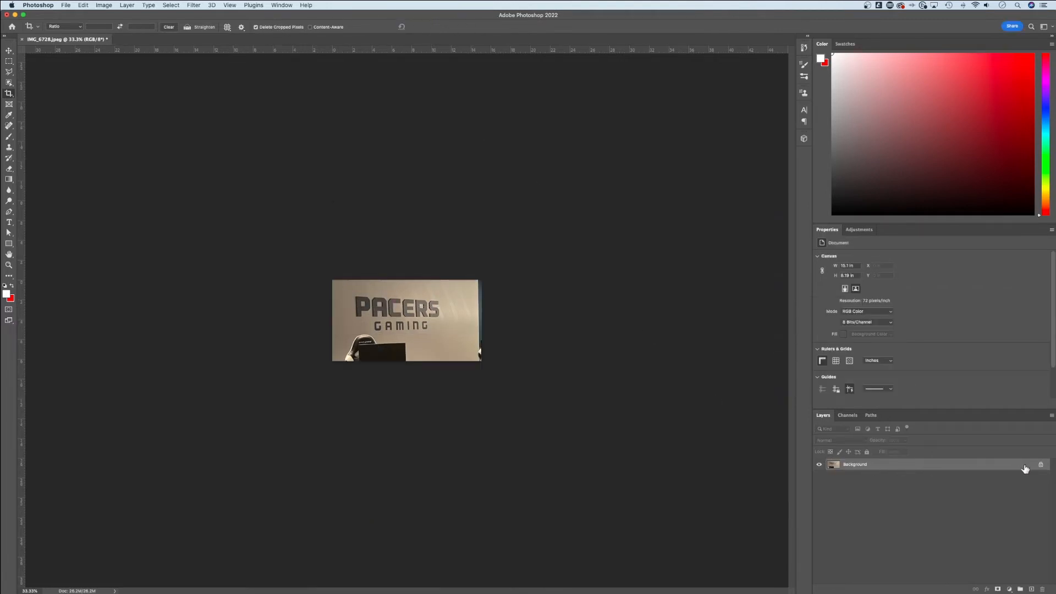
Unlock the Background layer, try moving the cropped image, and undo back to the uncropped photo.
left_click(1042, 466)
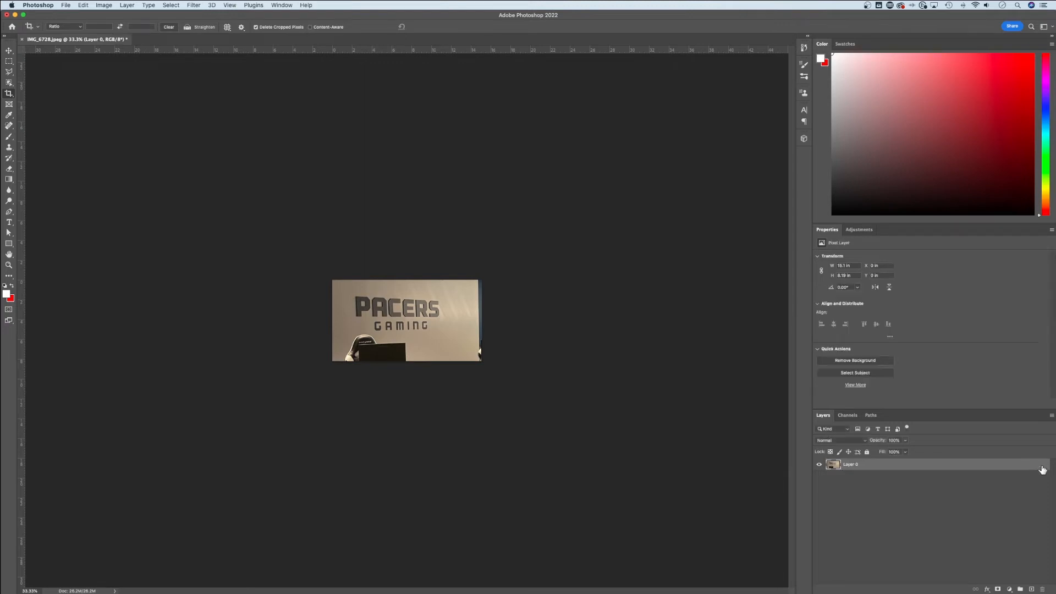
key("v")
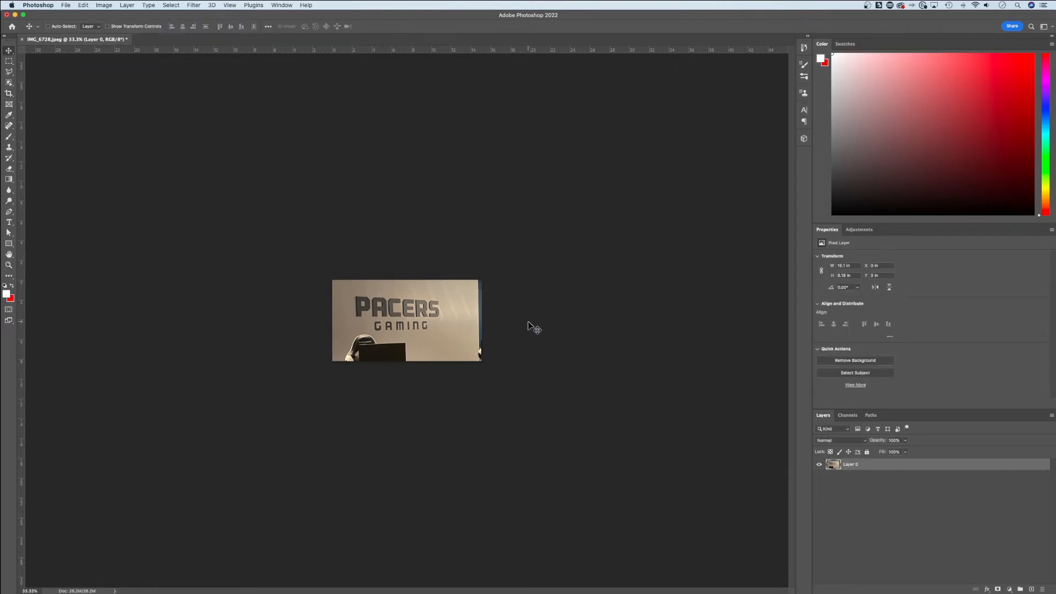
mouse_move(530, 325)
left_mouse_down()
mouse_move(523, 315)
mouse_move(497, 337)
mouse_move(482, 324)
mouse_move(489, 300)
mouse_move(530, 295)
mouse_move(568, 347)
mouse_move(532, 339)
left_mouse_up()
key("super+z")
key("super+z")
key("super+z")
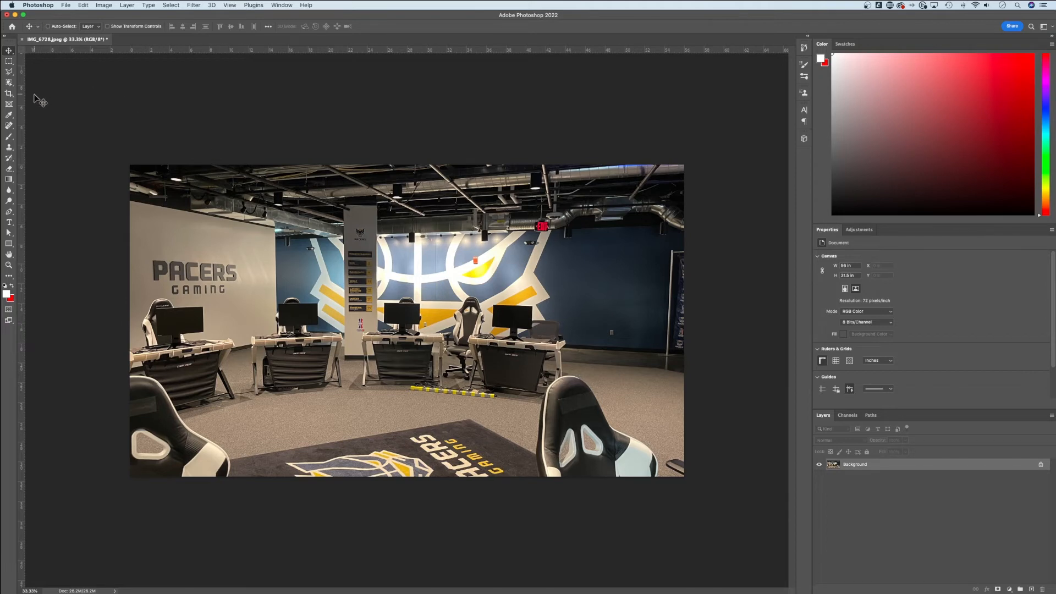
Extend the crop above the ceiling and apply it with Content-Aware enabled and Delete Cropped Pixels disabled.
left_click(9, 93)
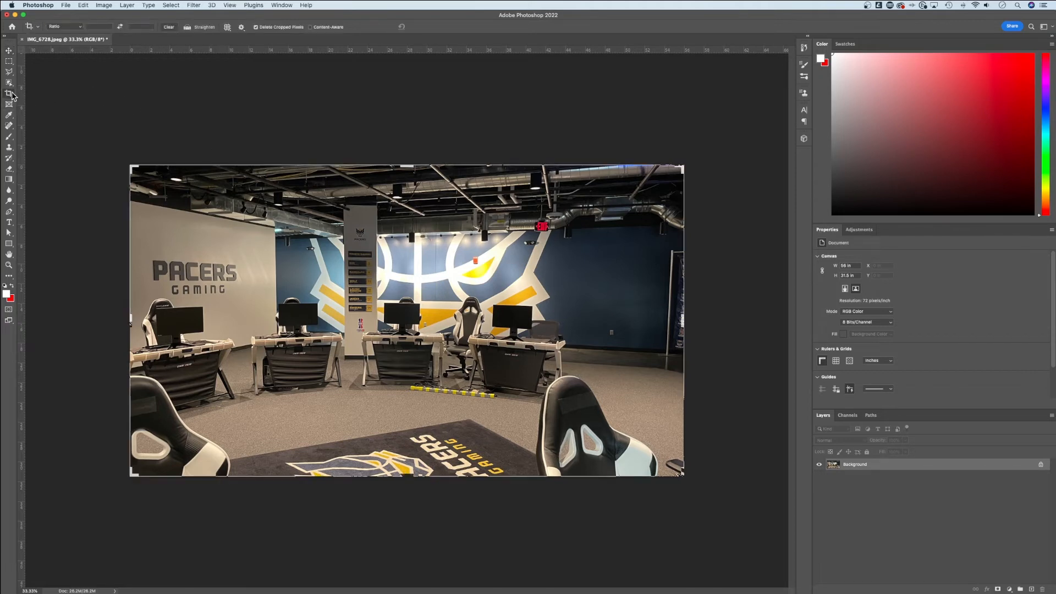
left_click_drag(406, 165, 407, 142)
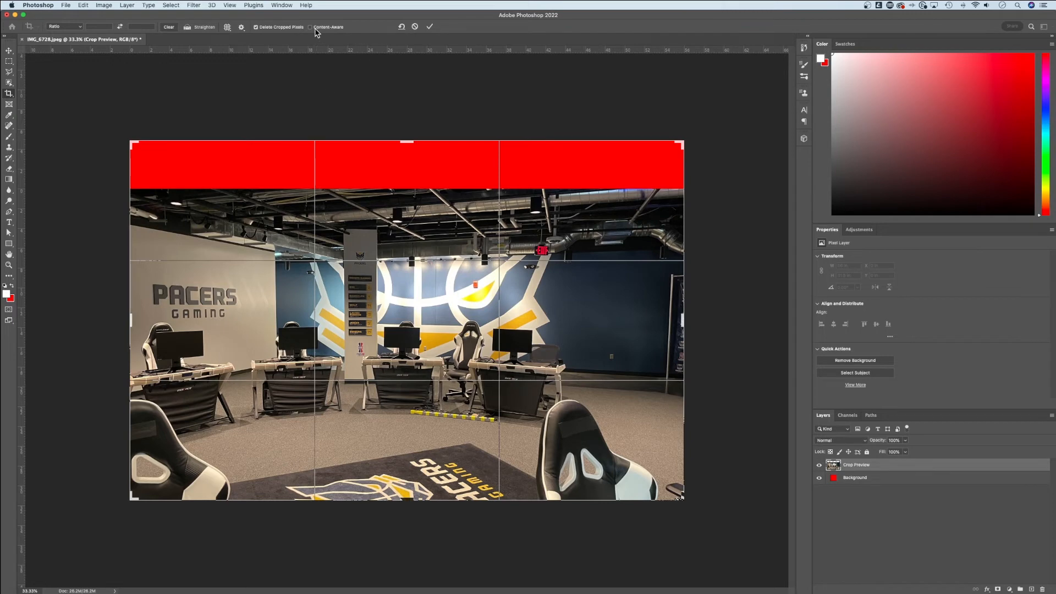
left_click(256, 27)
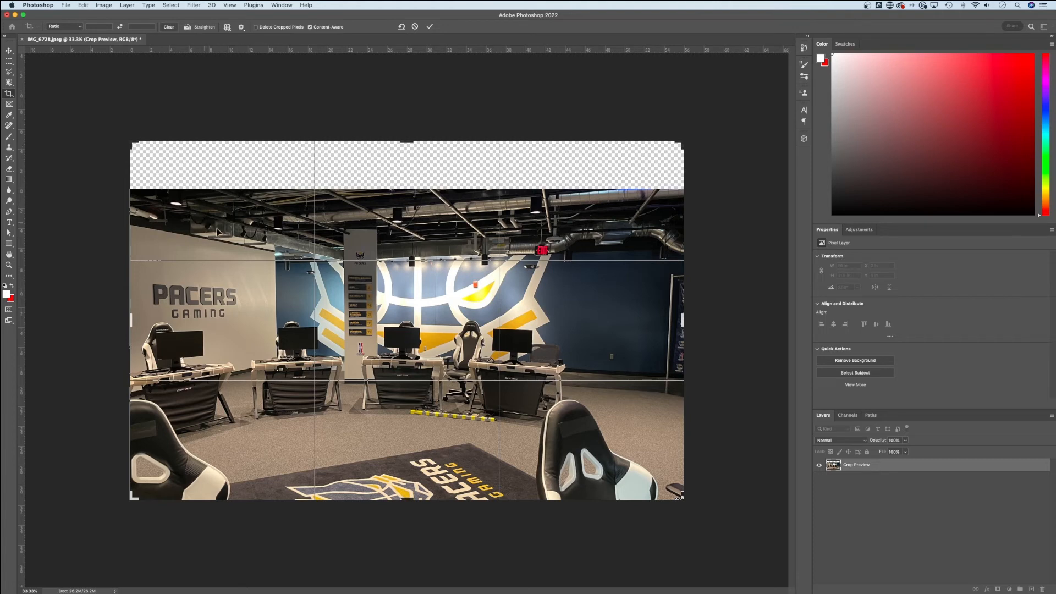
left_click(430, 28)
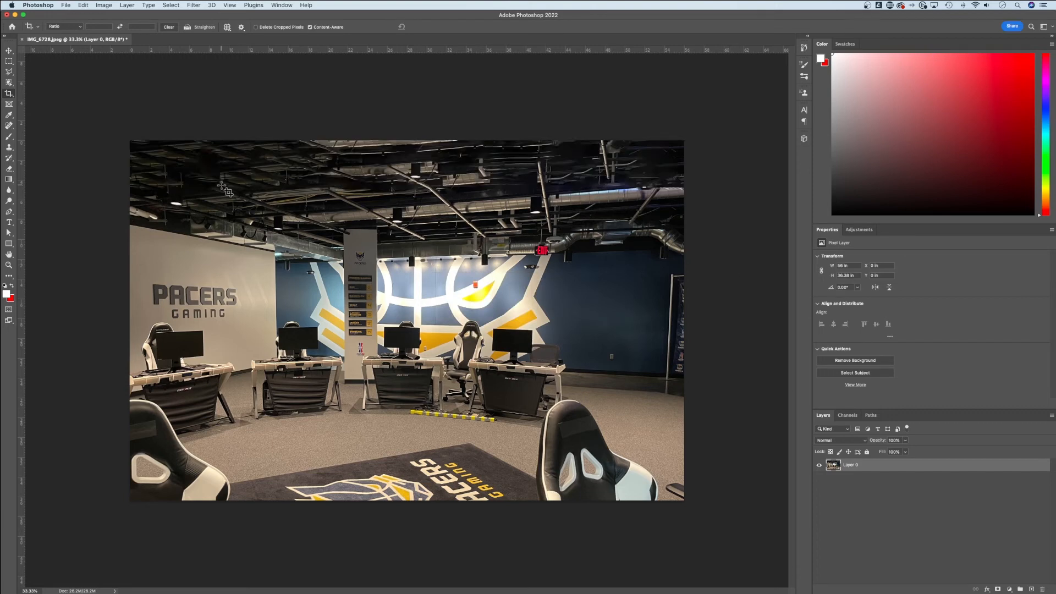
Examine the content-aware fill in the extended ceiling area up close.
key("v")
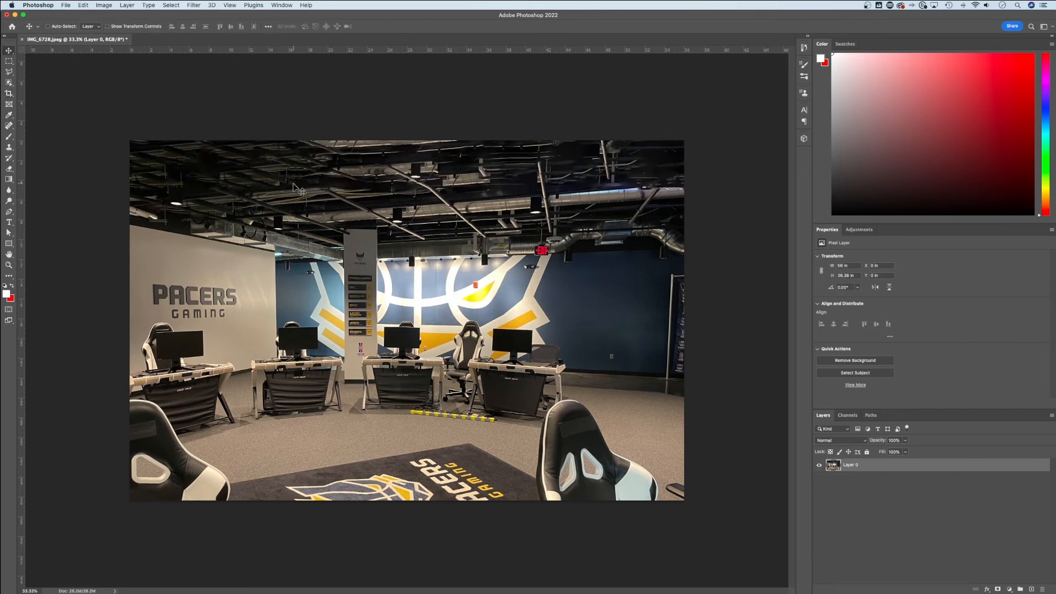
key("z")
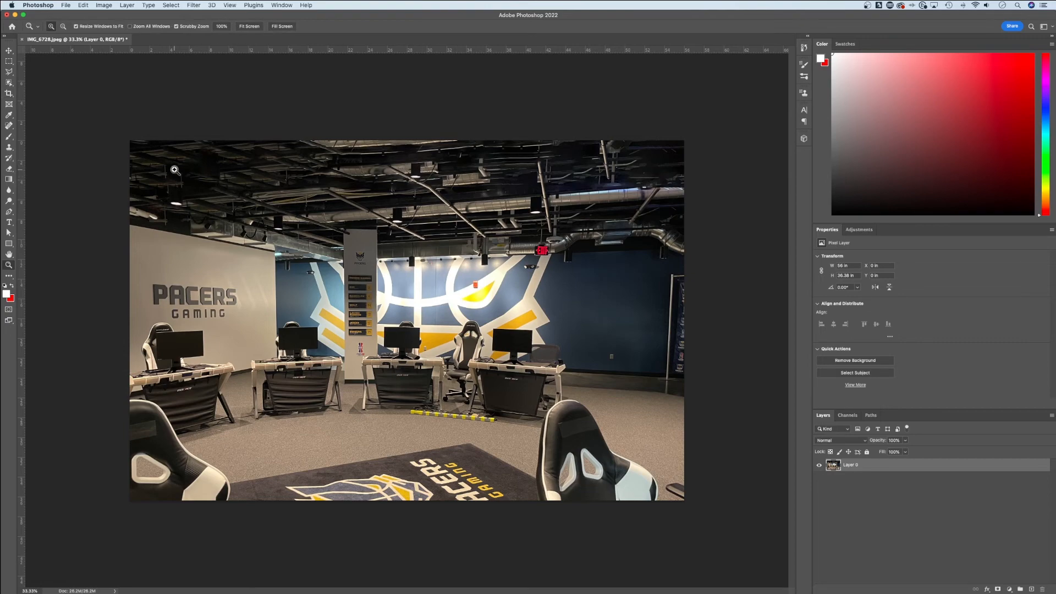
left_click_drag(175, 166, 210, 166)
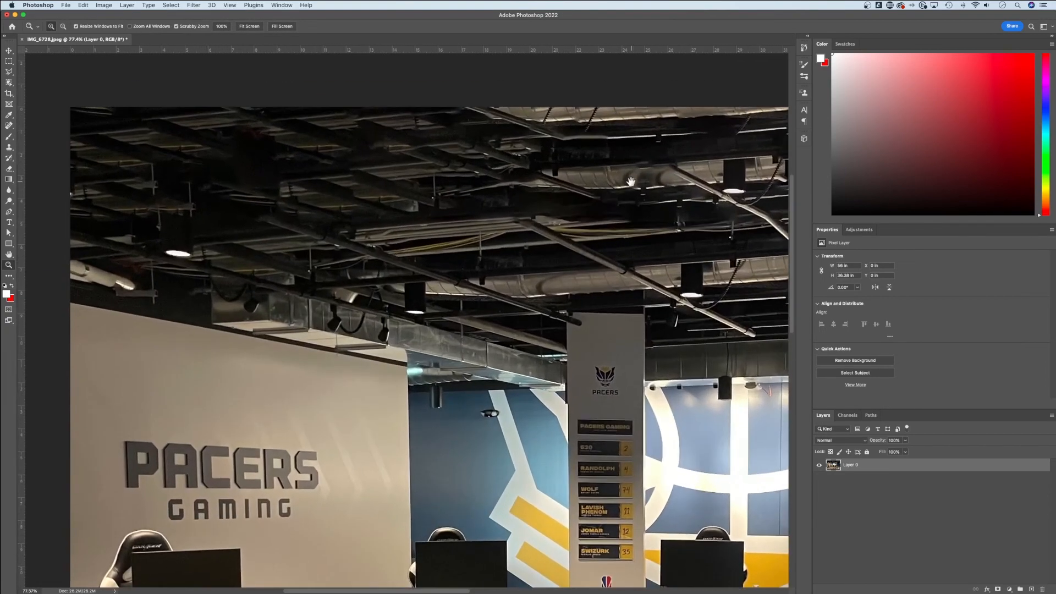
left_click_drag(628, 181, 275, 193)
key("super+minus")
key("super+minus")
key("super+minus")
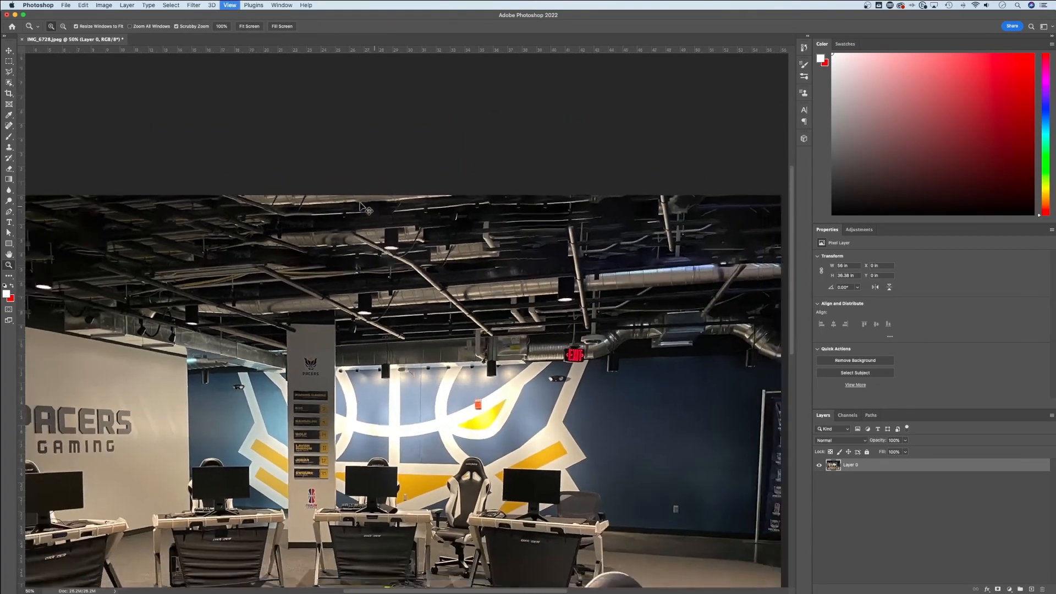
key("v")
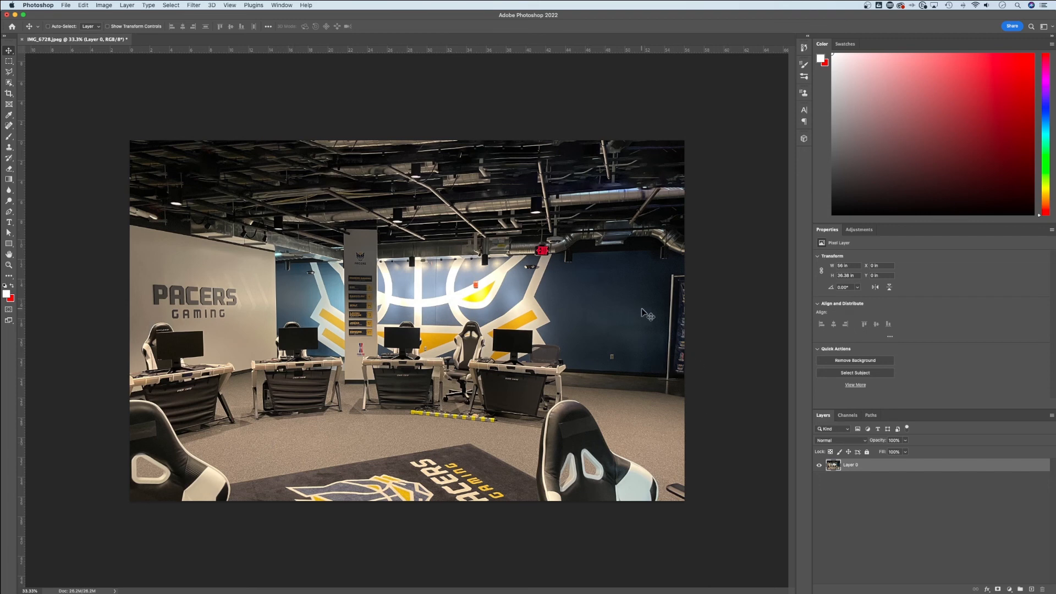
Undo the ceiling extension and crop the photo evenly inward from all four edges.
key("super+z")
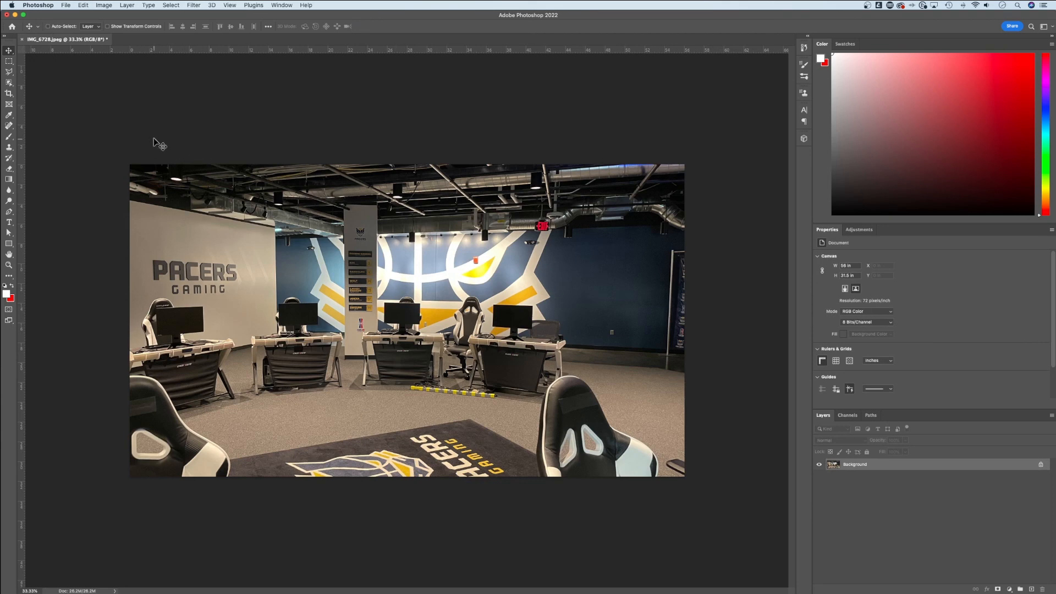
left_click(10, 93)
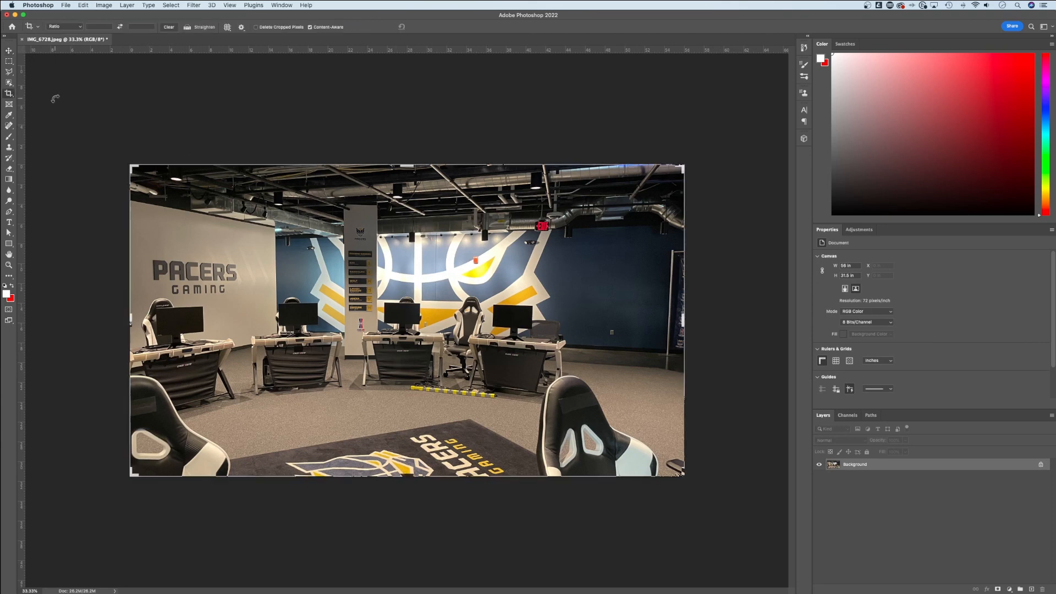
left_click_drag(683, 165, 648, 191)
left_click_drag(573, 269, 538, 293)
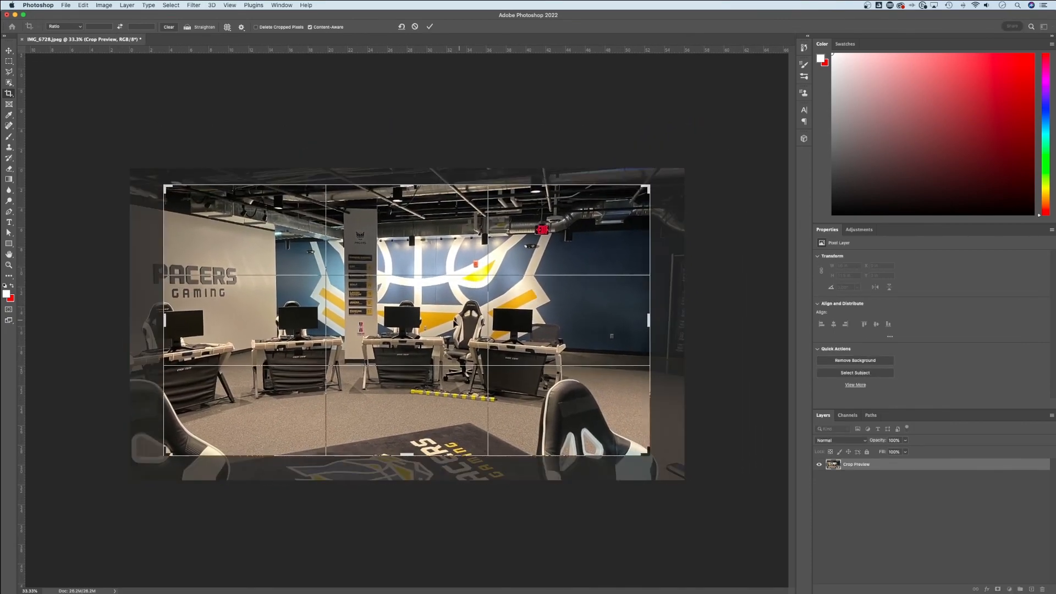
left_click(429, 26)
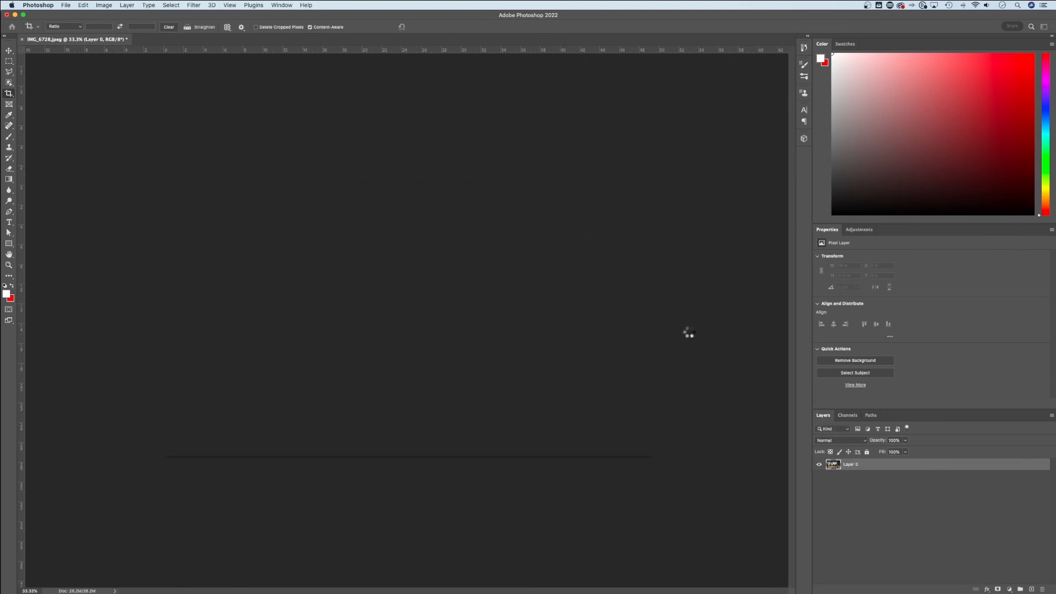